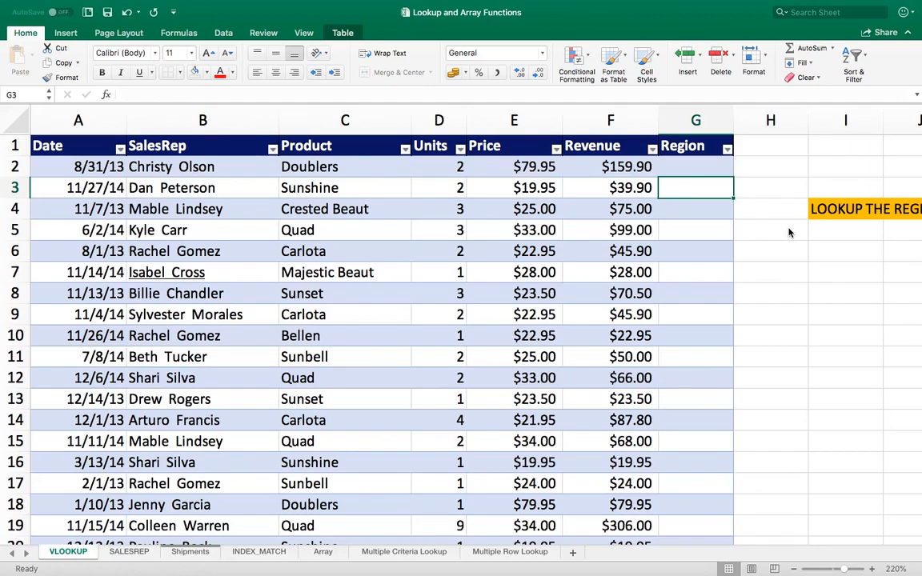
Step: Look over the headers and first record of the transactions table, from Date across to the empty Region column
key("Up")
key("Up")
key("Left")
key("Left")
key("Left")
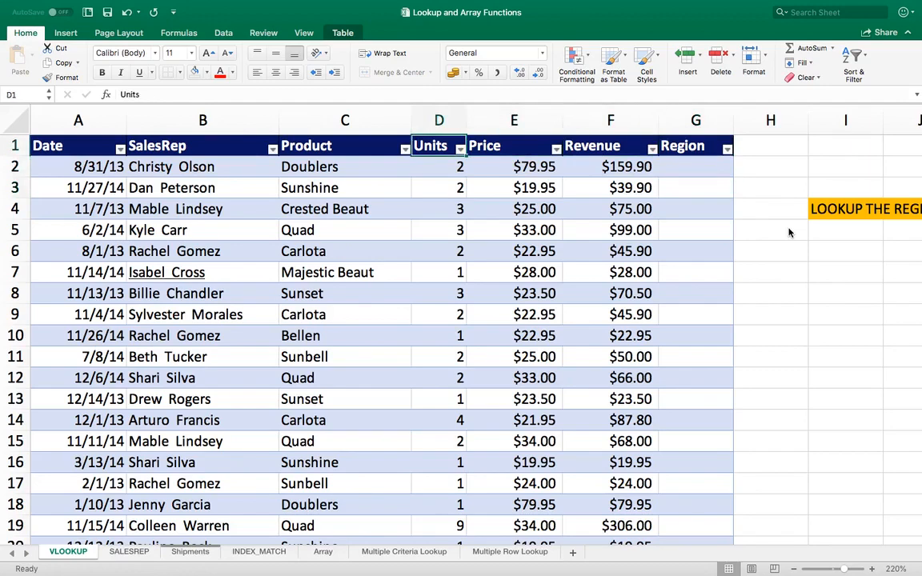
key("Down")
key("Left")
key("Left")
key("Left")
key("Right")
key("Right")
key("Right")
key("Right")
key("Right")
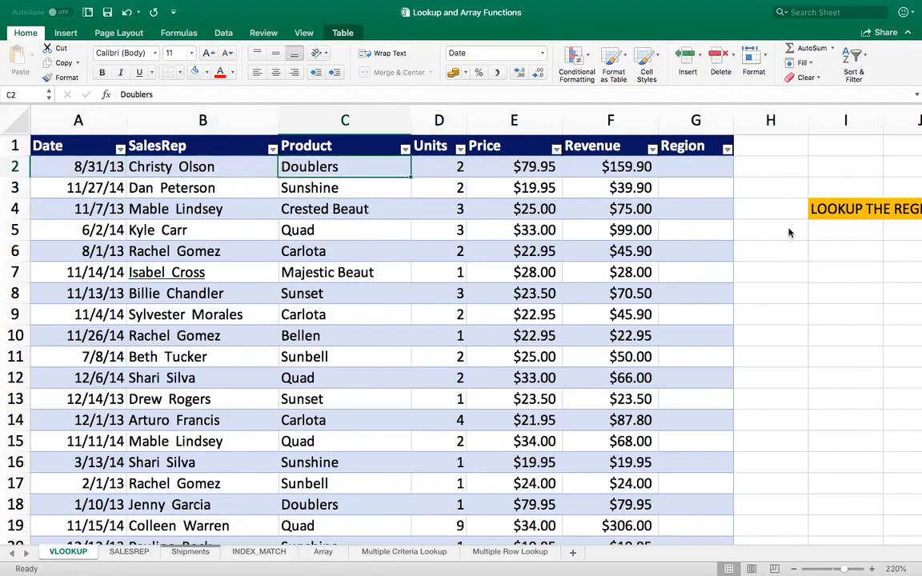
key("Right")
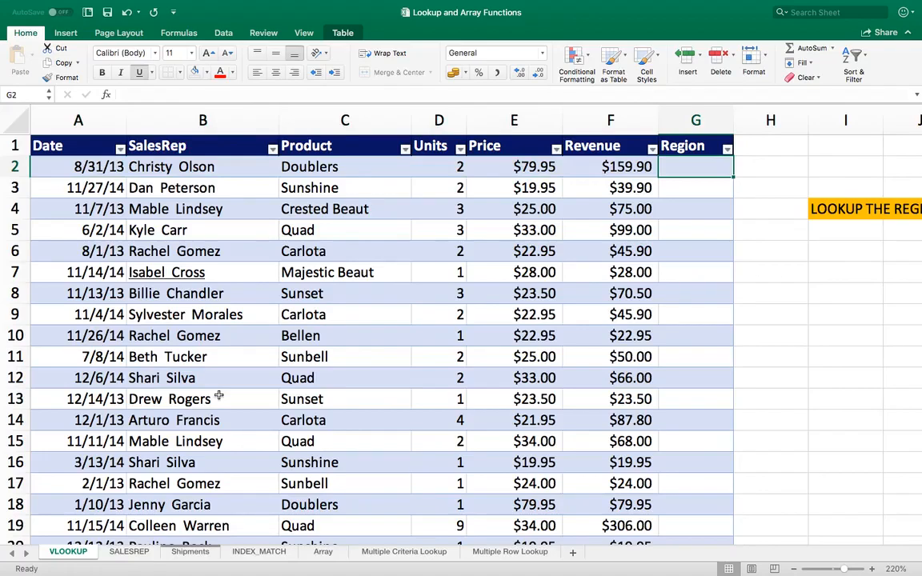
Step: Compare the SalesRep and Region columns on the SALESREP sheet with the SalesRep and Region columns of the transactions on the VLOOKUP sheet
left_click(129, 555)
left_click(127, 178)
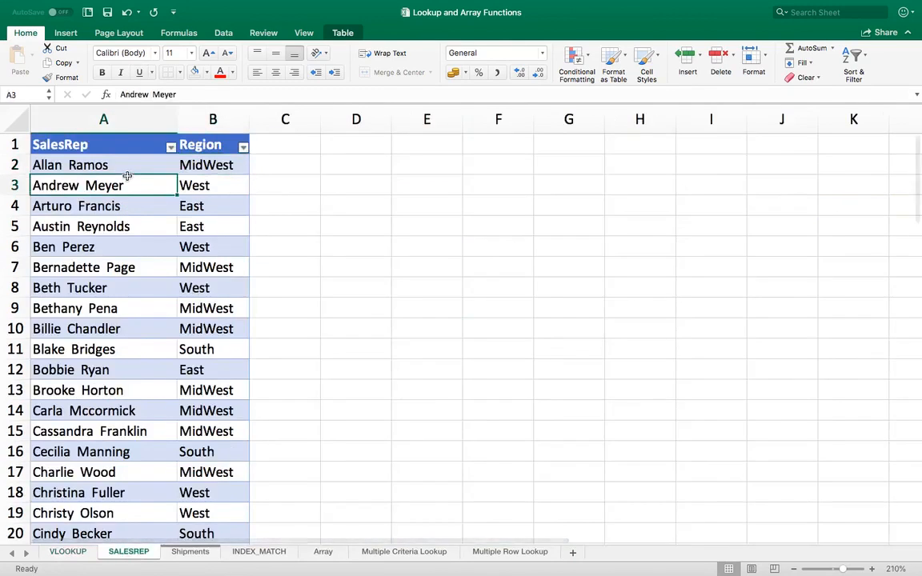
left_click(208, 165)
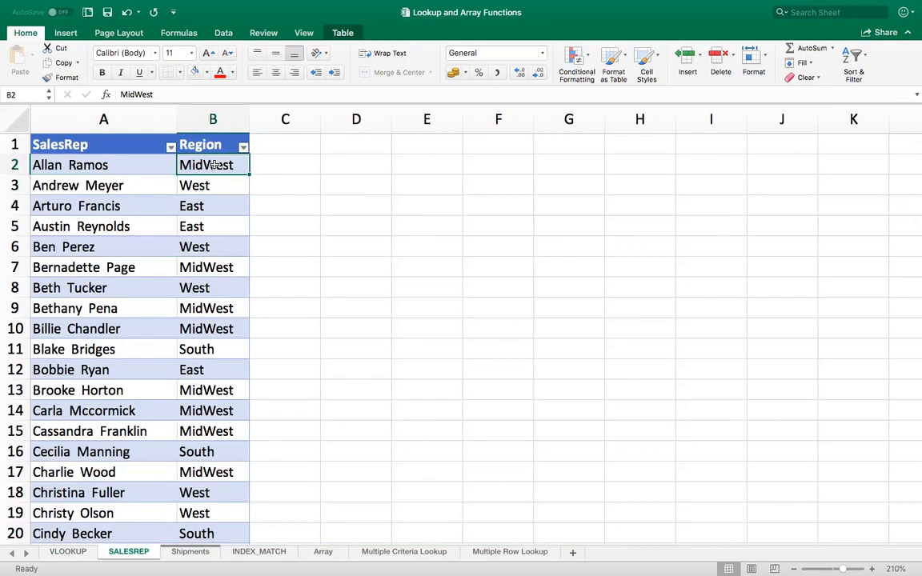
left_click(69, 551)
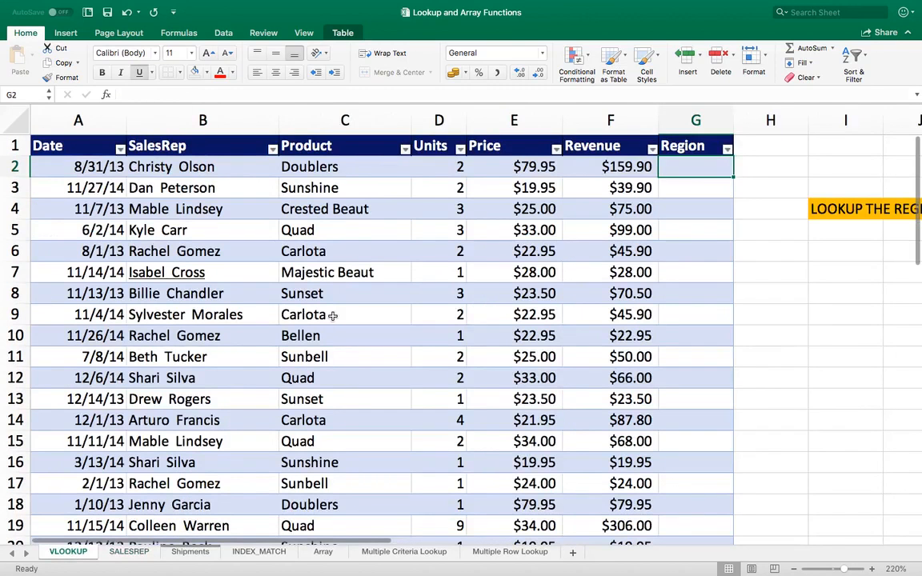
left_click(175, 169)
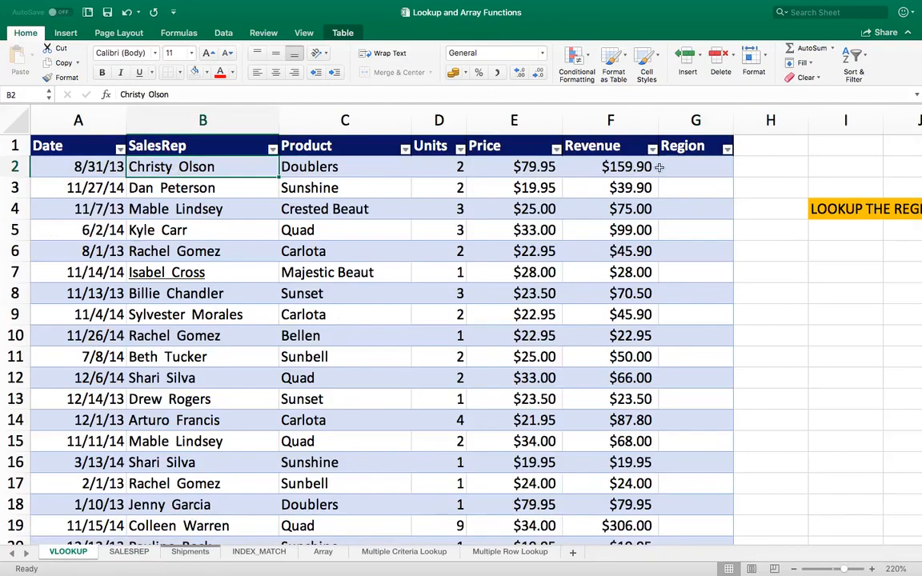
left_click(703, 169)
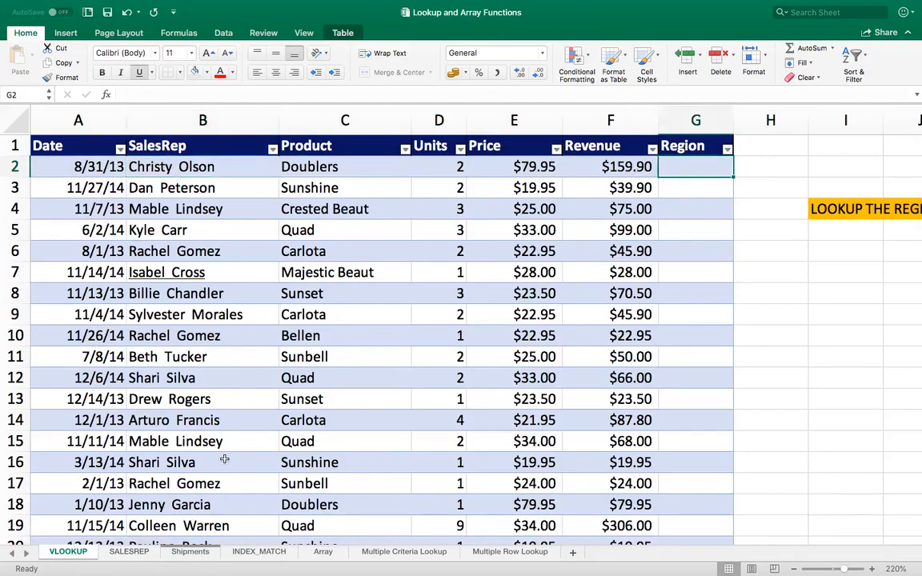
left_click(129, 552)
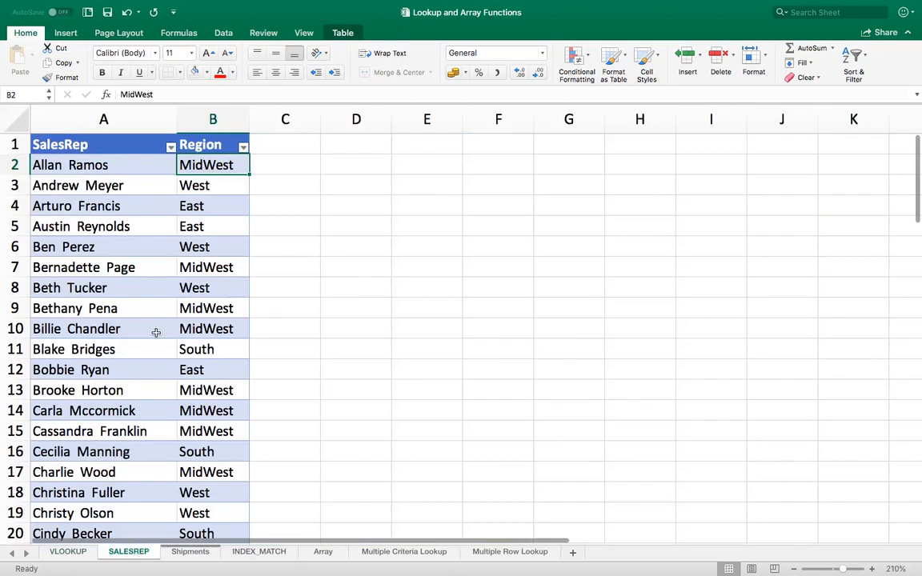
left_click(70, 166)
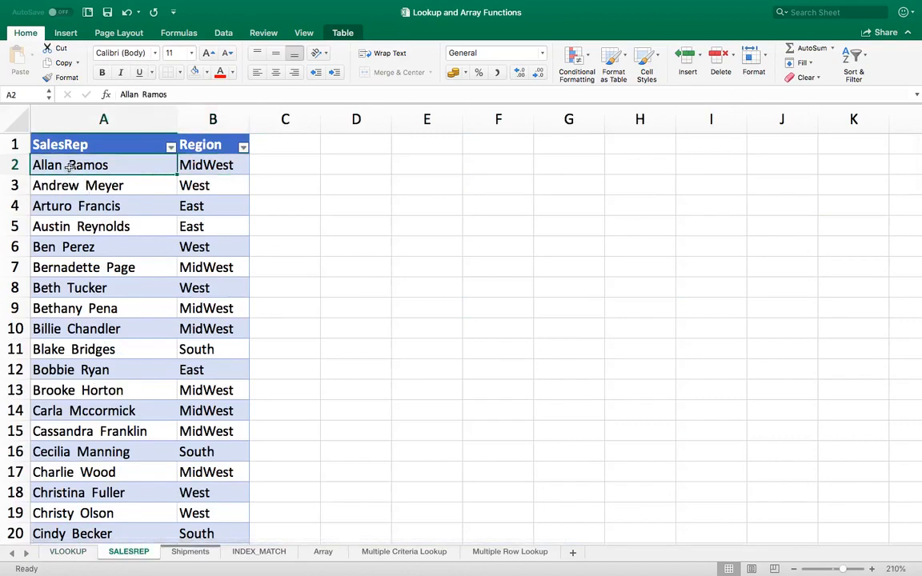
left_click(197, 166)
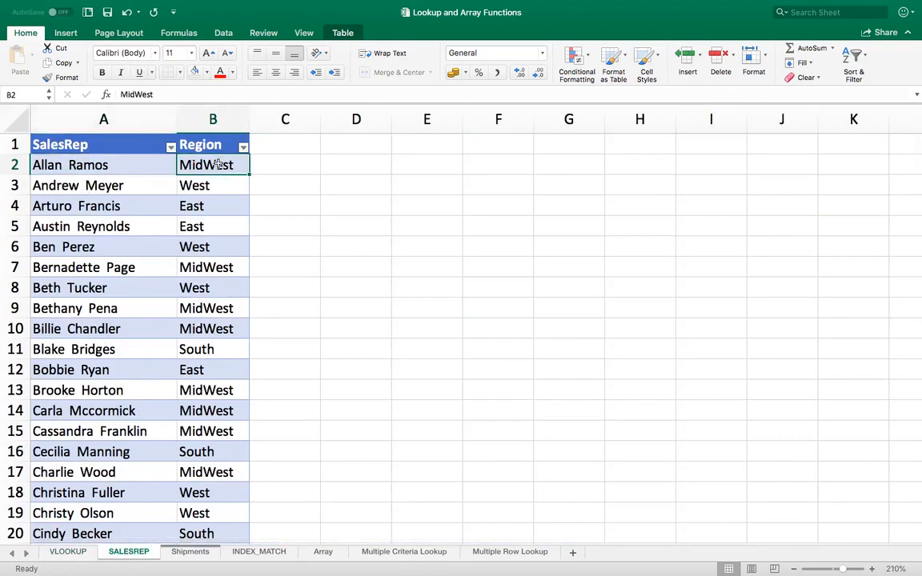
left_click(69, 165)
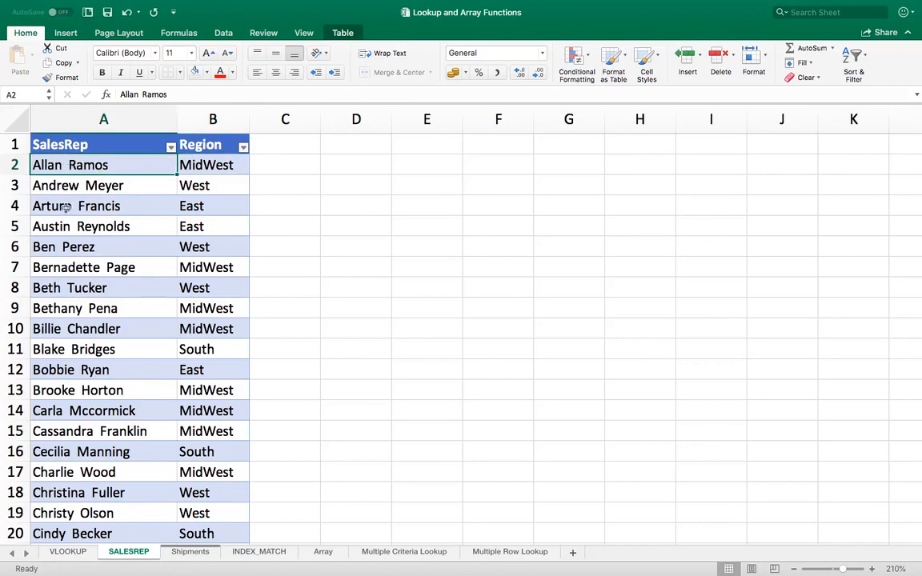
Step: Return to the VLOOKUP sheet and look through the empty Region cells from G2 to G6
left_click(68, 552)
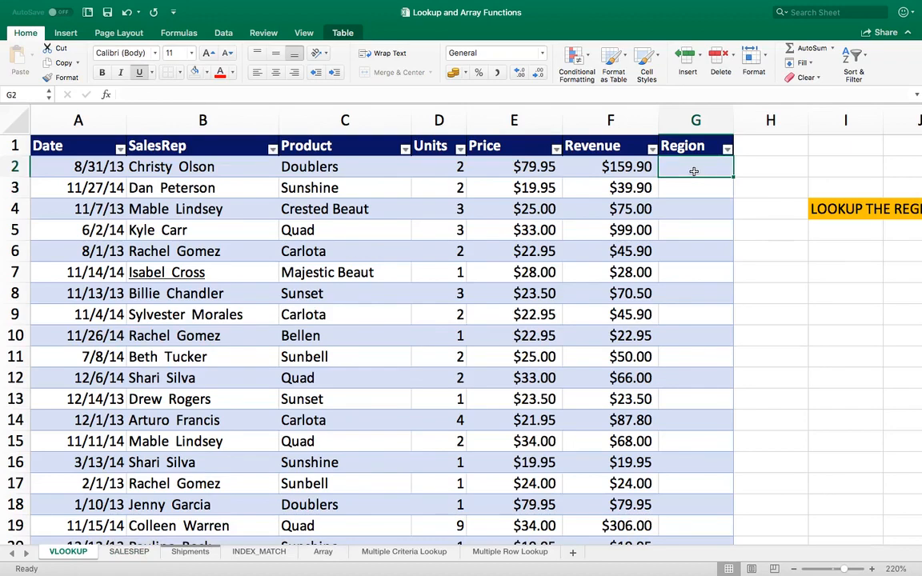
key("Down")
key("Down")
key("Down")
key("Down")
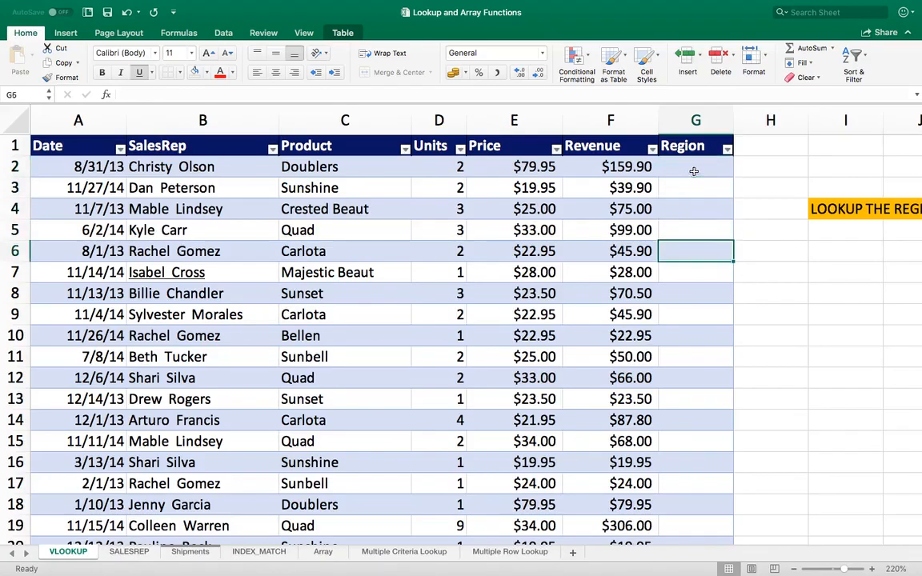
key("Up")
key("Up")
key("Up")
key("Up")
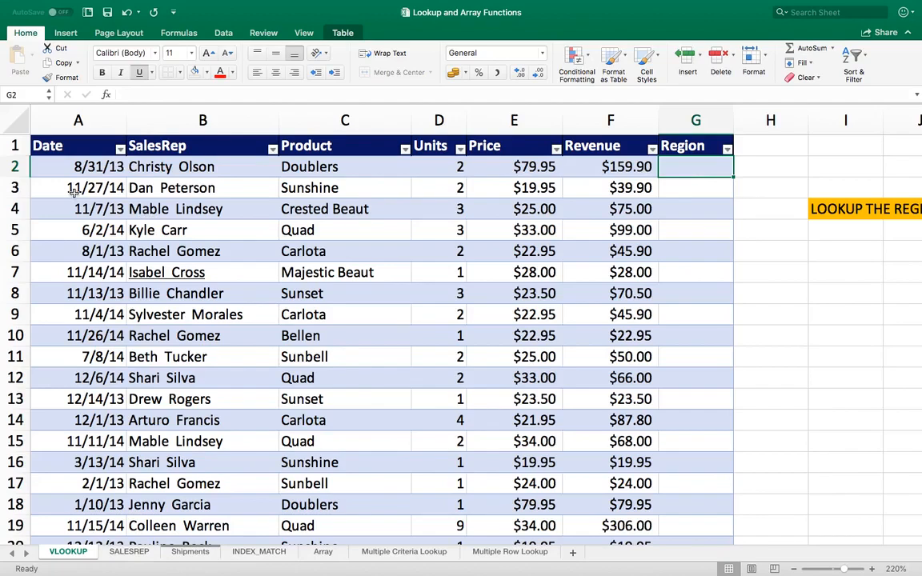
Step: Check the table names of the transactions table on the VLOOKUP sheet and the rep table on the SALESREP sheet
left_click(98, 271)
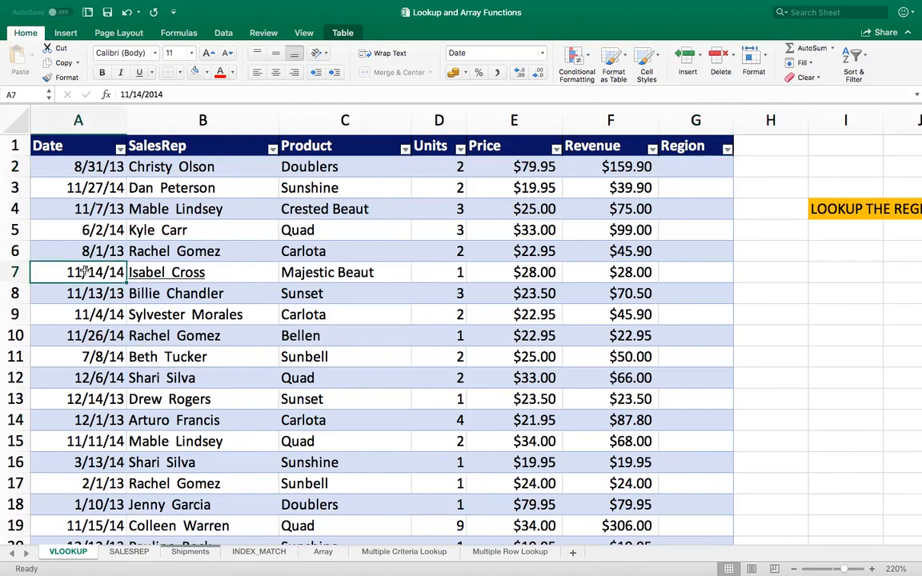
left_click(342, 33)
left_click_drag(26, 70, 75, 68)
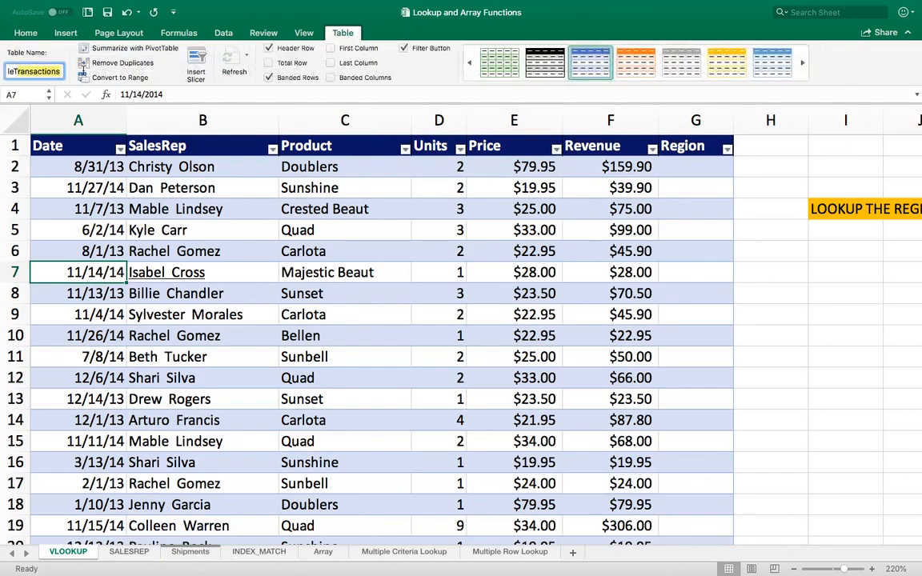
left_click(128, 552)
left_click(95, 224)
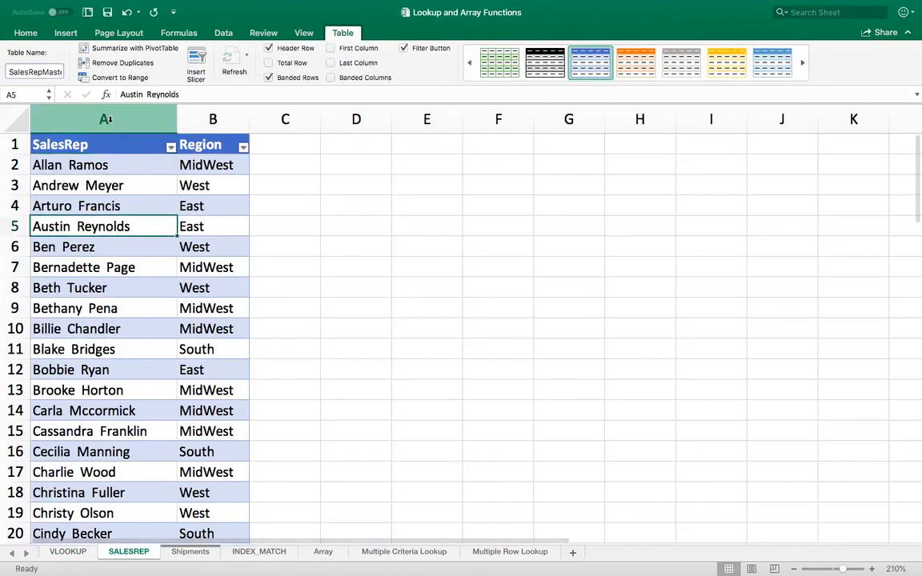
left_click_drag(30, 72, 71, 77)
left_click(96, 349)
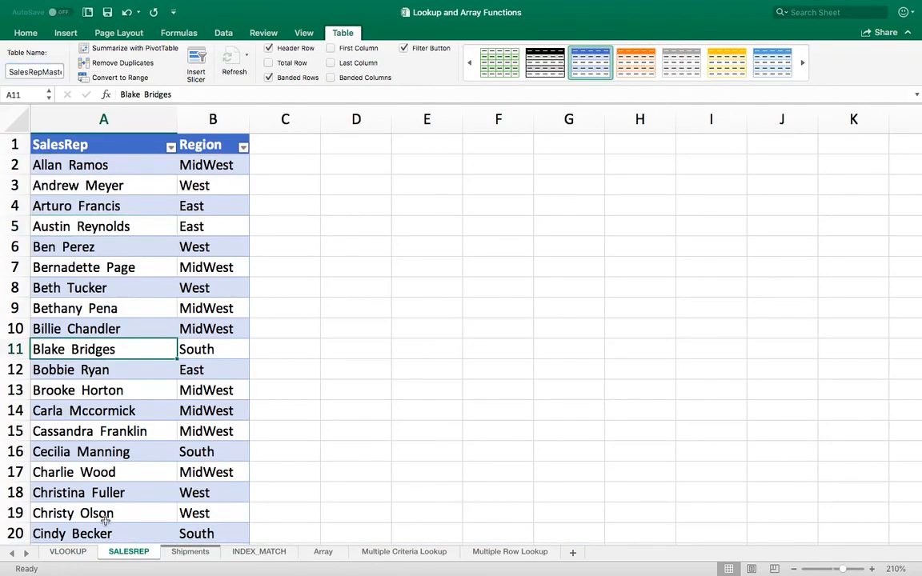
left_click(68, 552)
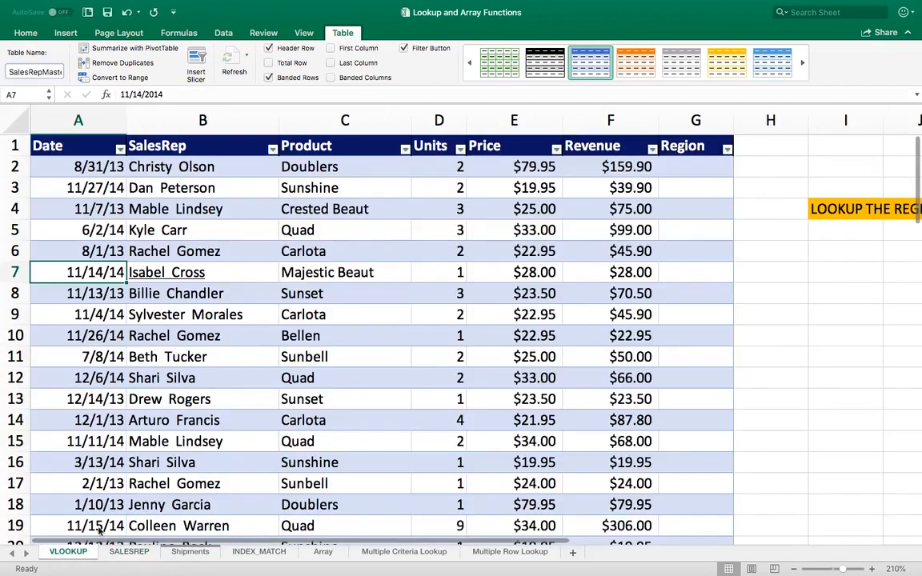
left_click(693, 166)
scroll(708, 192, "right", 2)
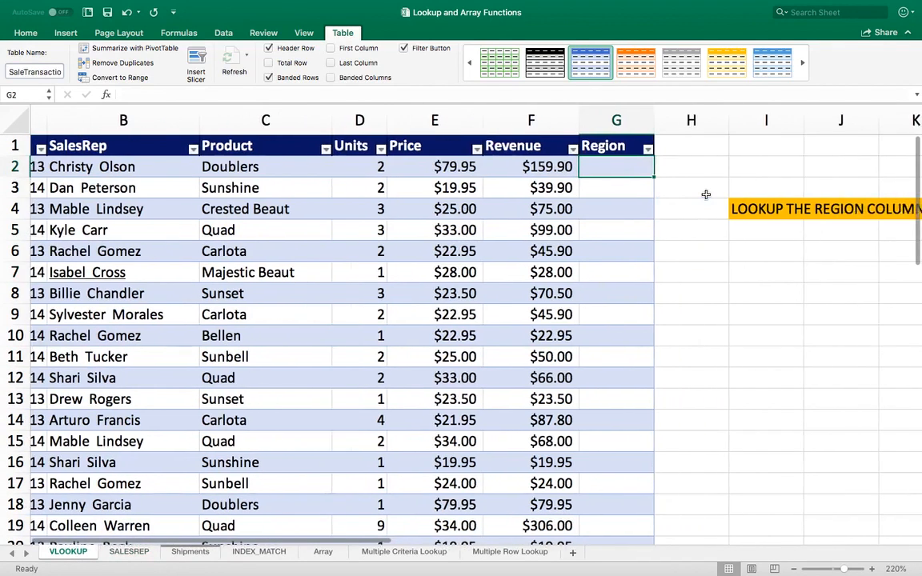
type("=")
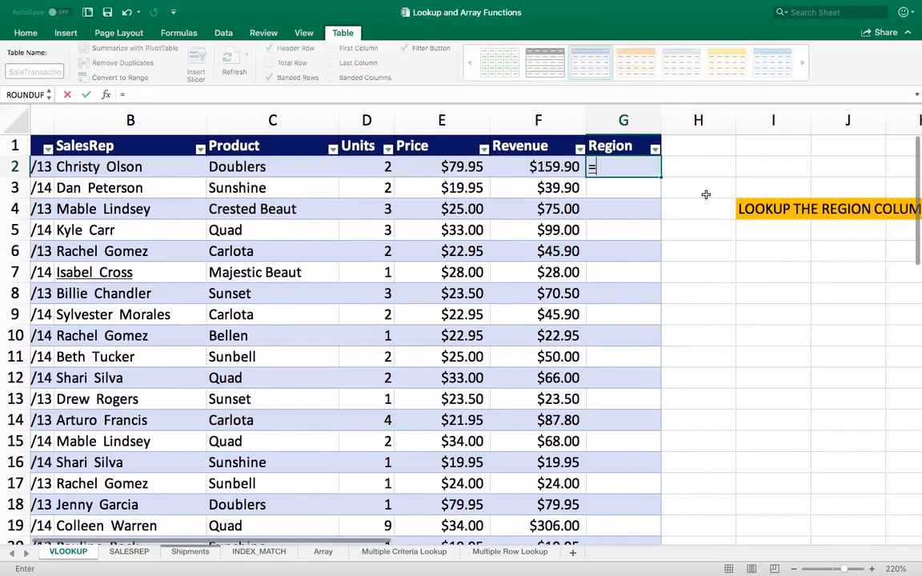
type("VLOO")
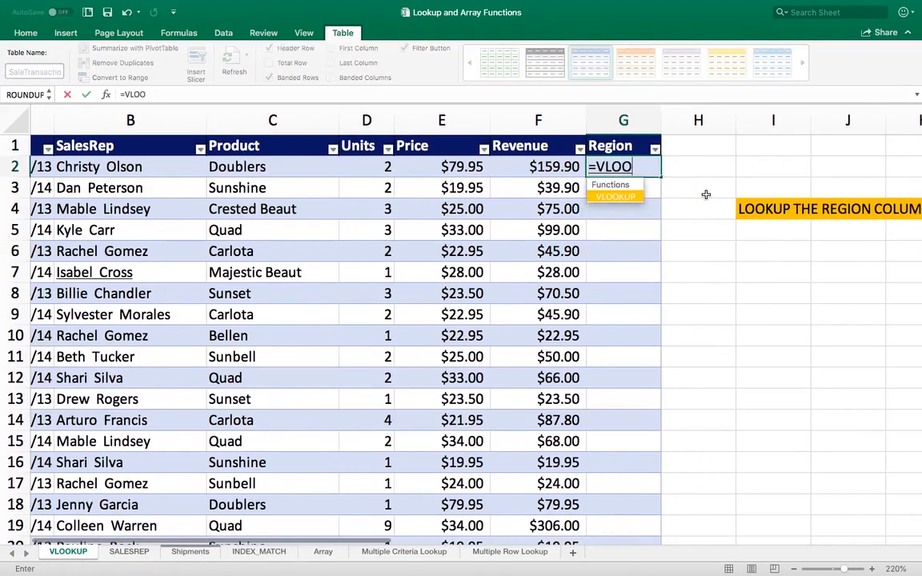
type("KUP(")
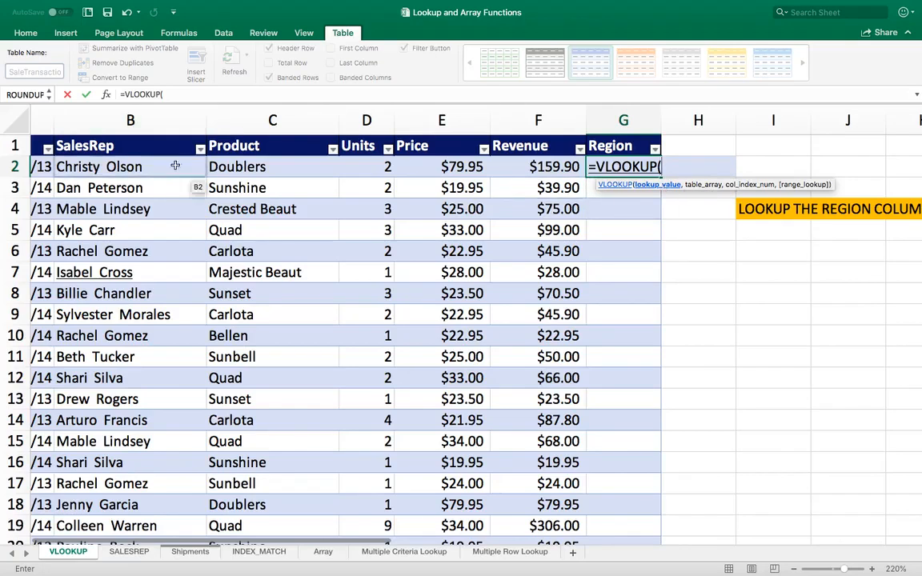
left_click(137, 166)
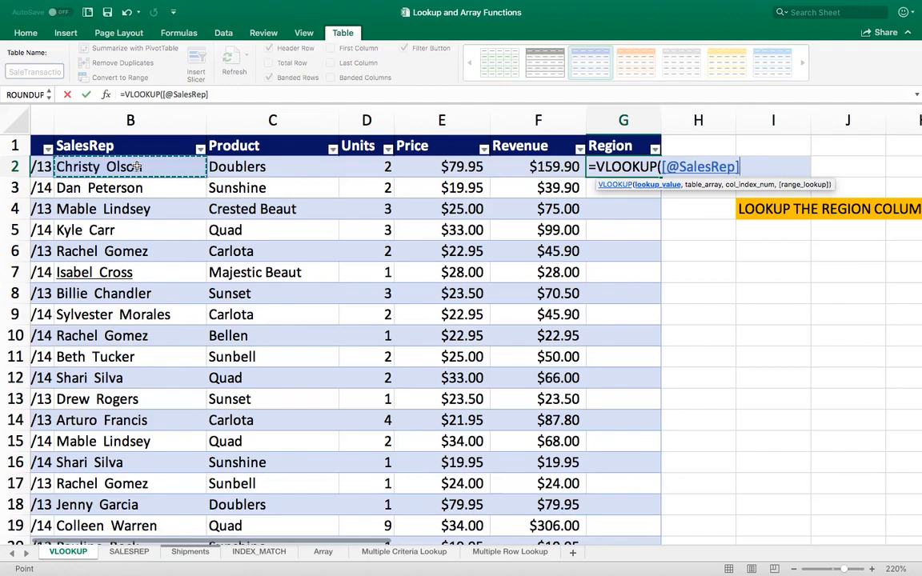
type(",")
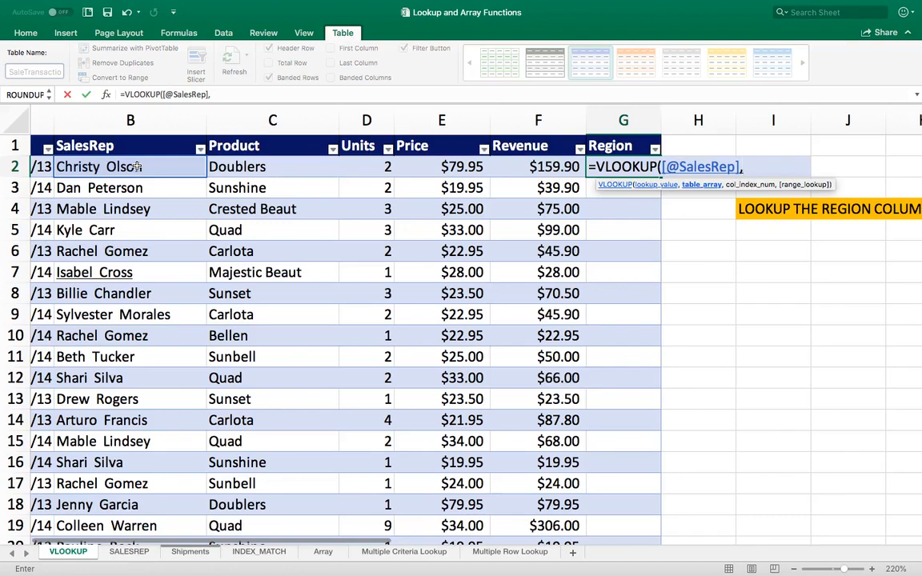
Step: Use the SalesRepMaster table as the table array of the VLOOKUP formula
type("SA")
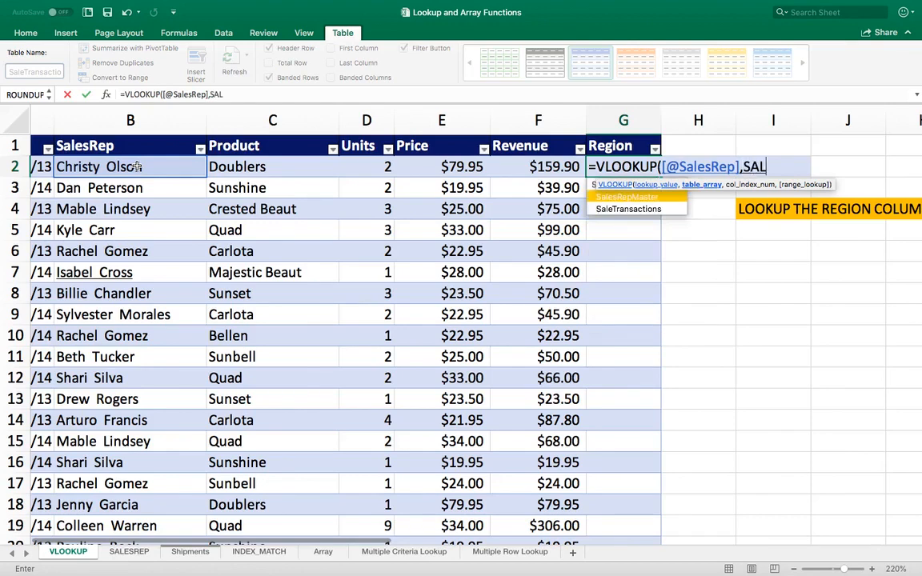
key("BackSpace")
type("alesRe")
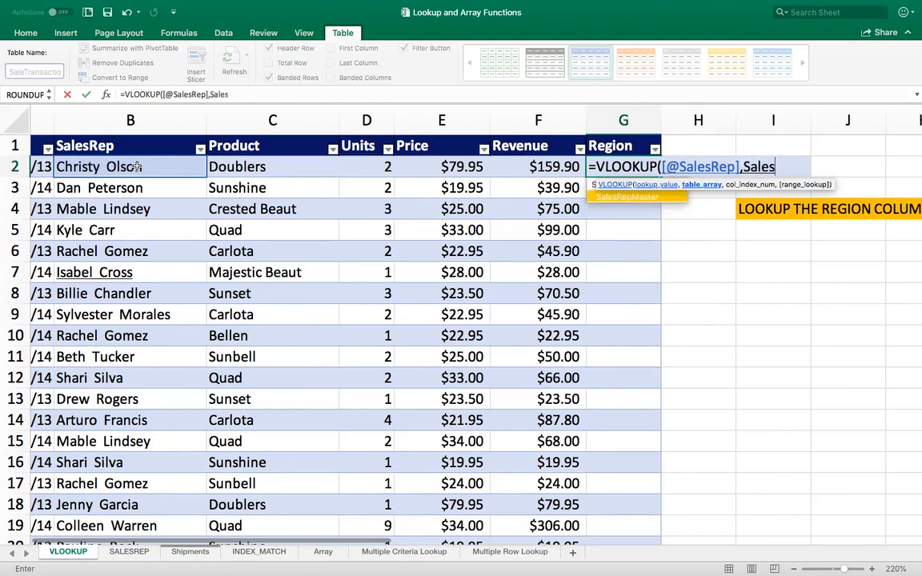
double_click(642, 198)
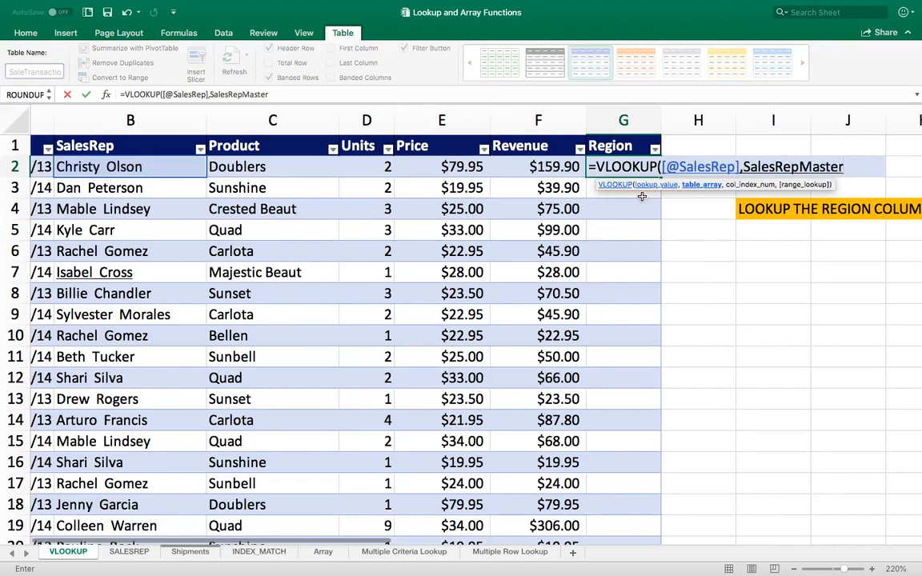
type(",")
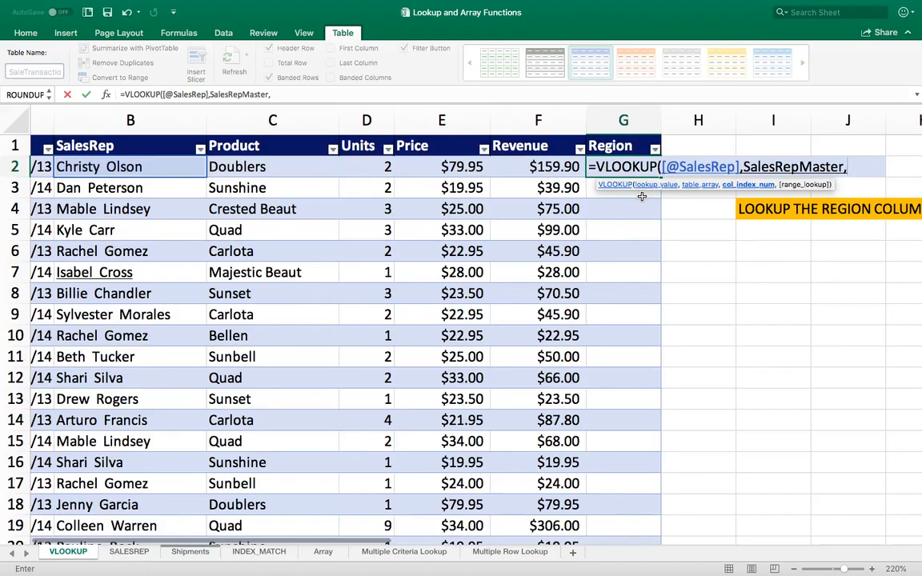
Step: Complete the VLOOKUP formula with column index 2 and range lookup 0 for an exact match, and enter it in the Region column
type("2,0")
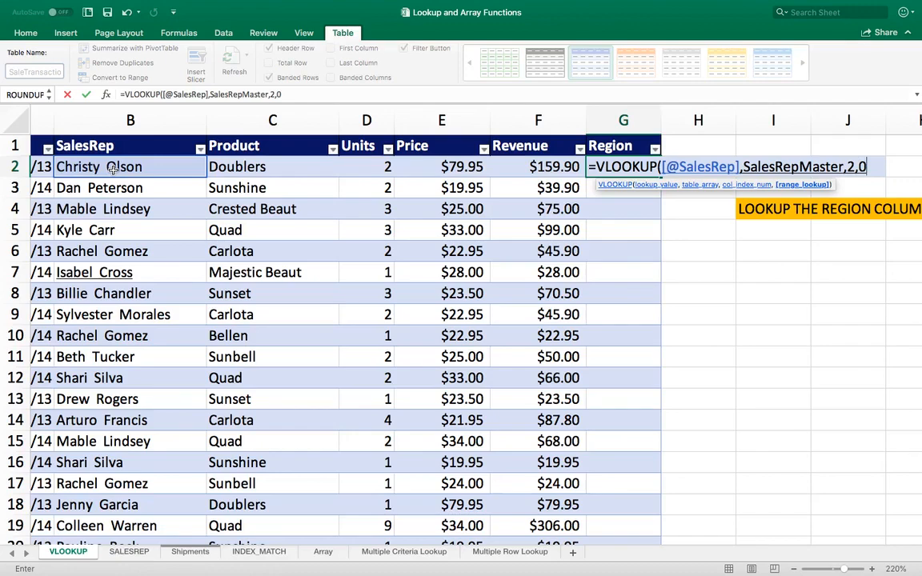
key("BackSpace")
type("1")
key("BackSpace")
type("0)")
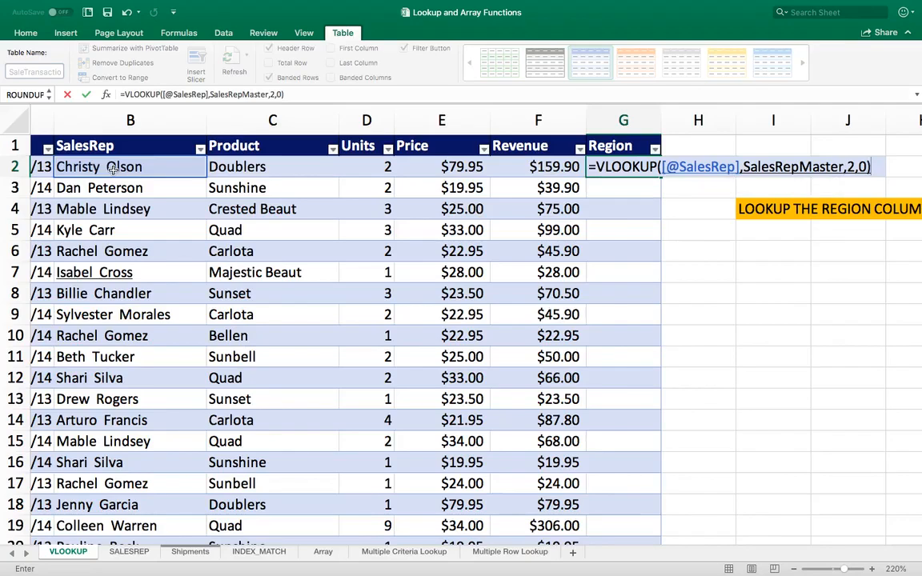
key("Return")
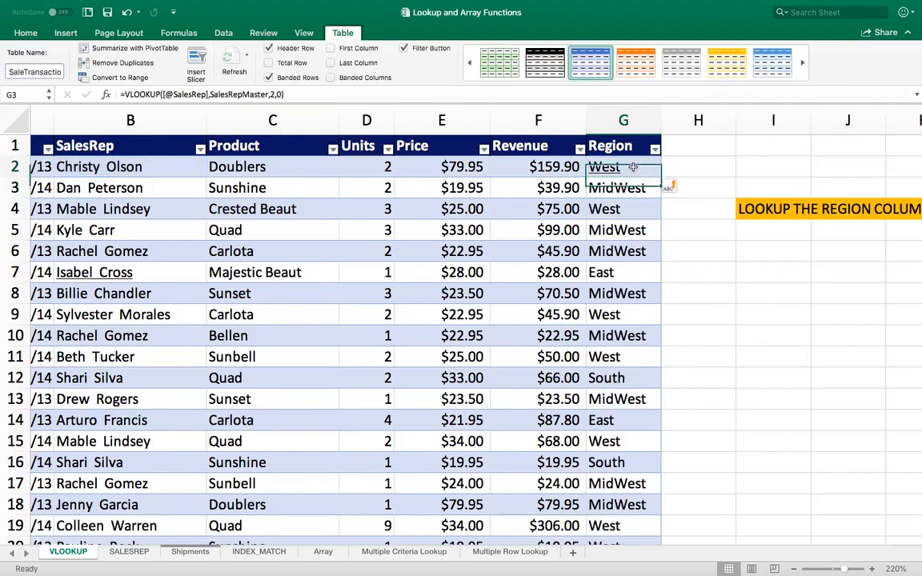
Step: Check the Region result in G2 by comparing the first row's sales rep with the matching entry on the SALESREP sheet
left_click(632, 167)
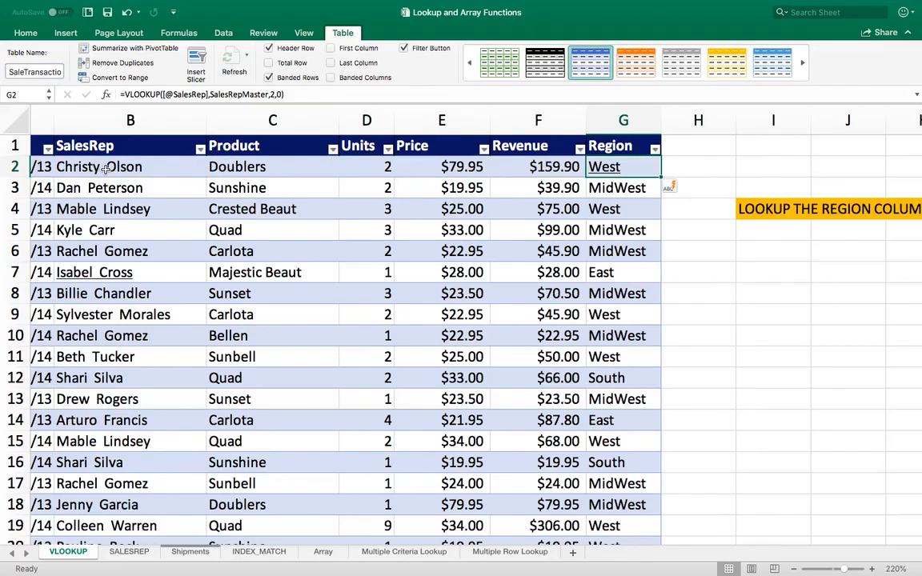
left_click(105, 169)
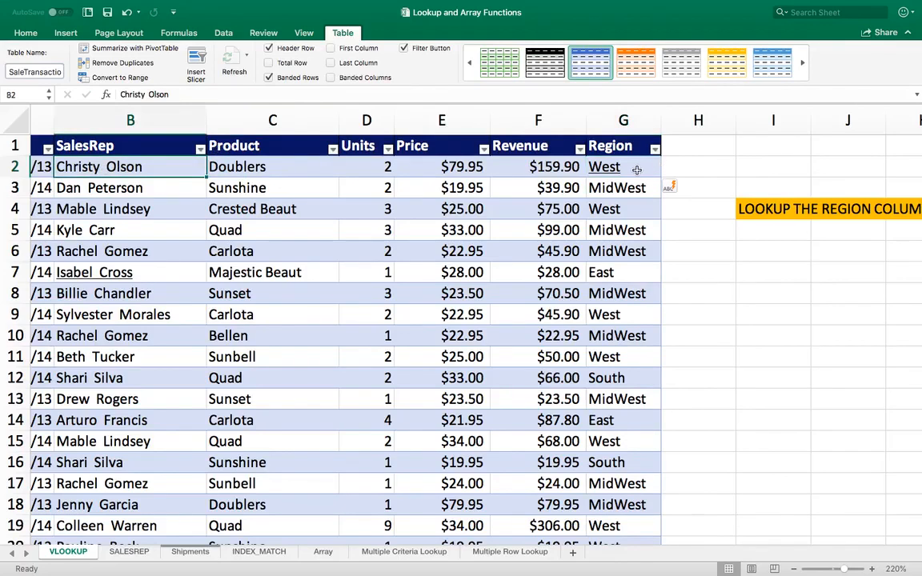
left_click(128, 552)
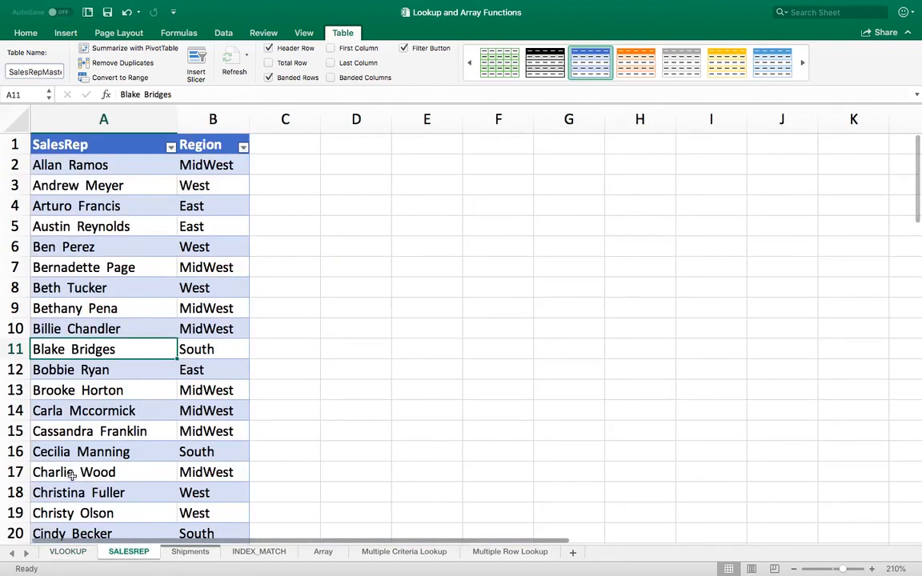
left_click(56, 513)
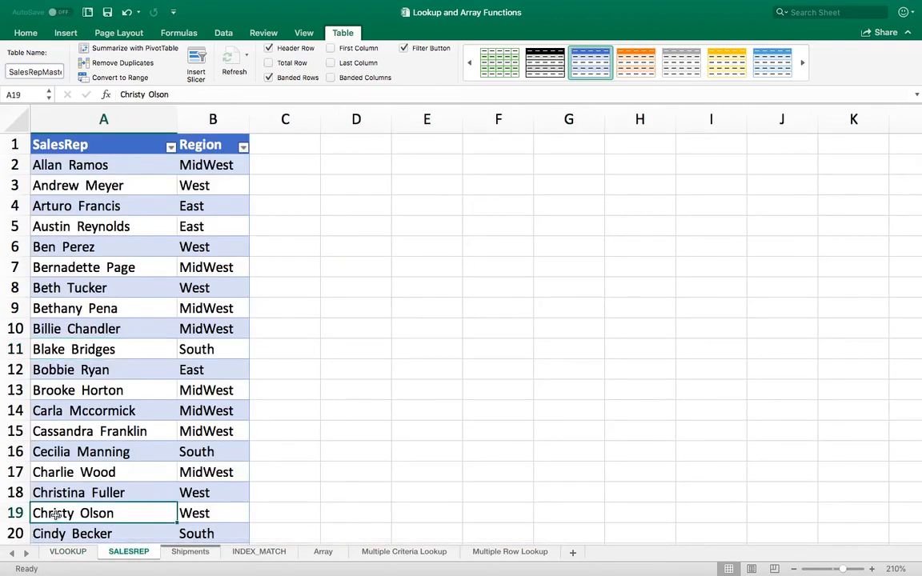
left_click_drag(56, 513, 206, 515)
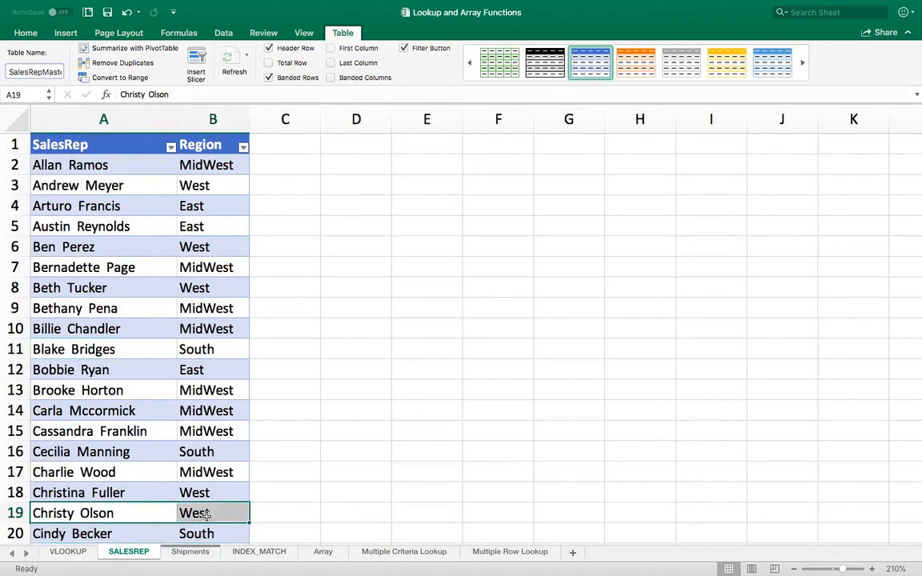
scroll(206, 515, "down", 3)
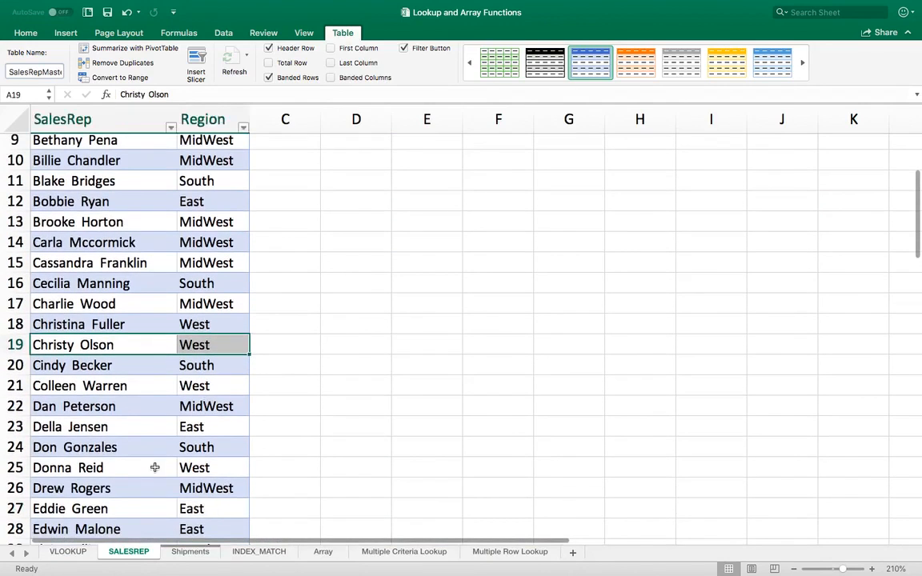
left_click(69, 552)
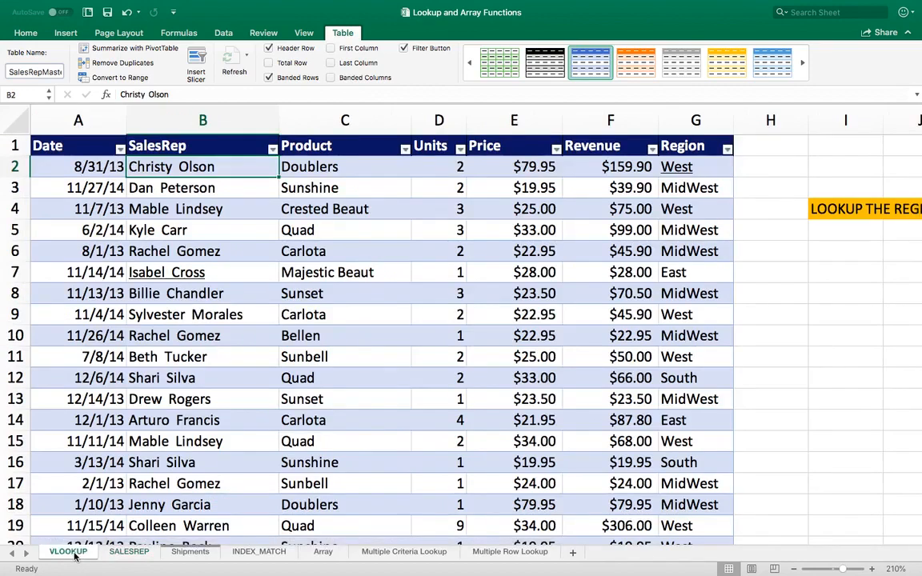
Step: Open the VLOOKUP formula in Region cell G2 and review its arguments with the whole formula in view
double_click(690, 166)
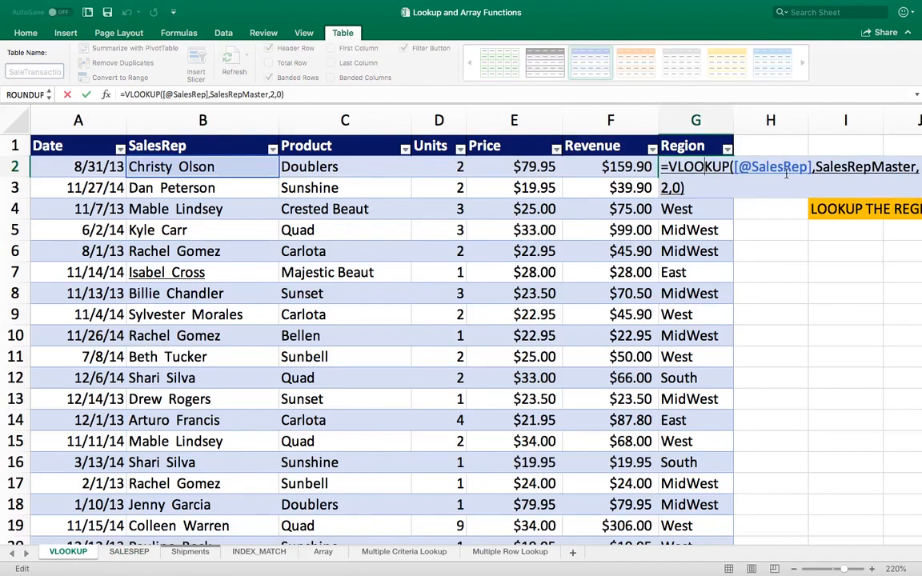
key("Return")
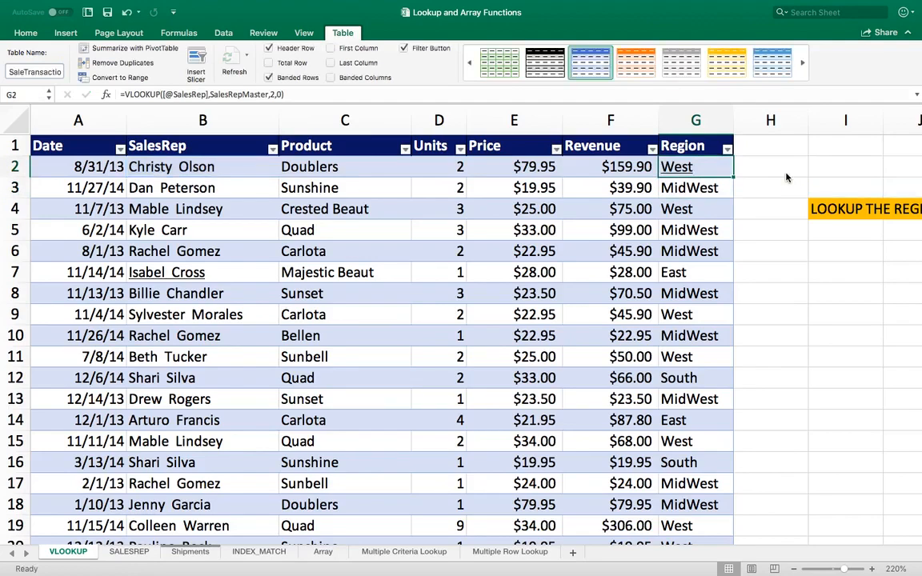
left_click(786, 176)
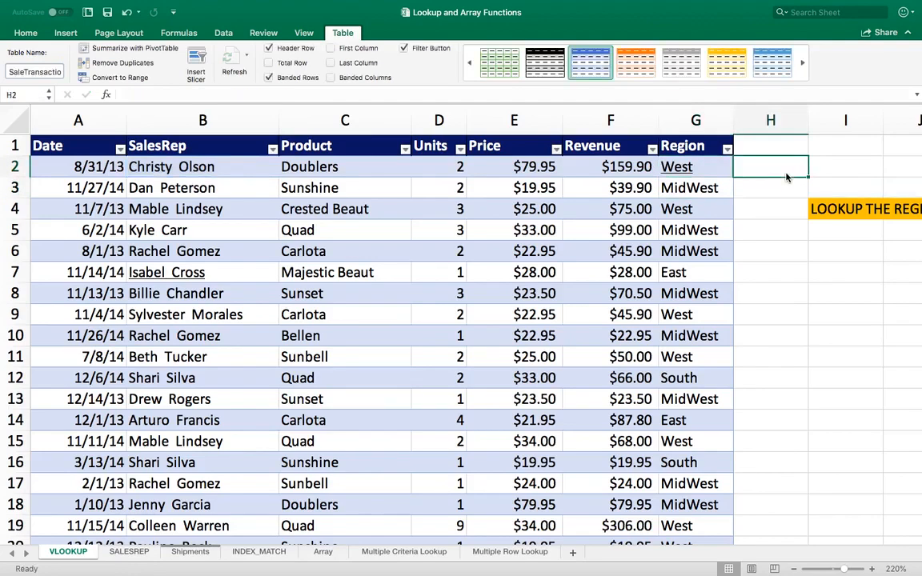
key("Right")
key("Right")
key("Right")
key("Left")
key("Left")
key("Left")
key("Left")
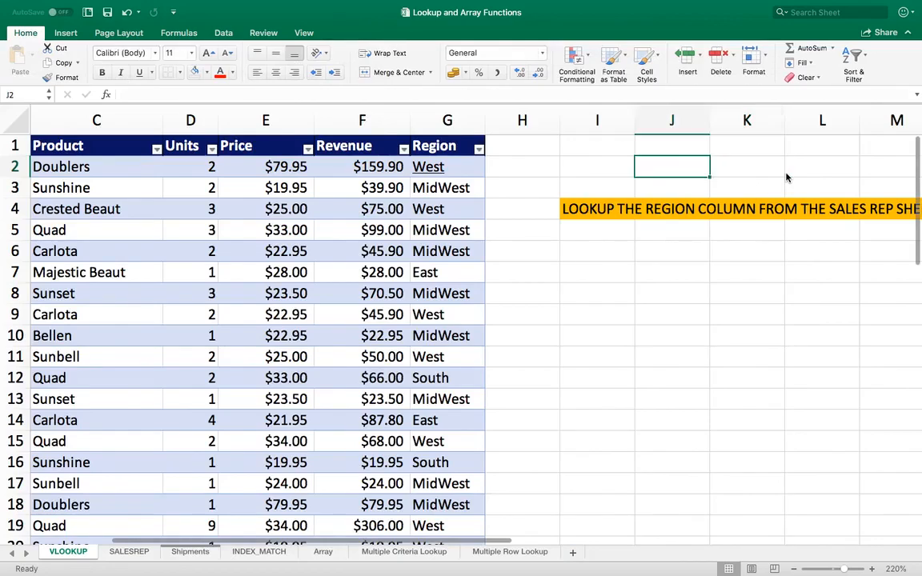
double_click(427, 166)
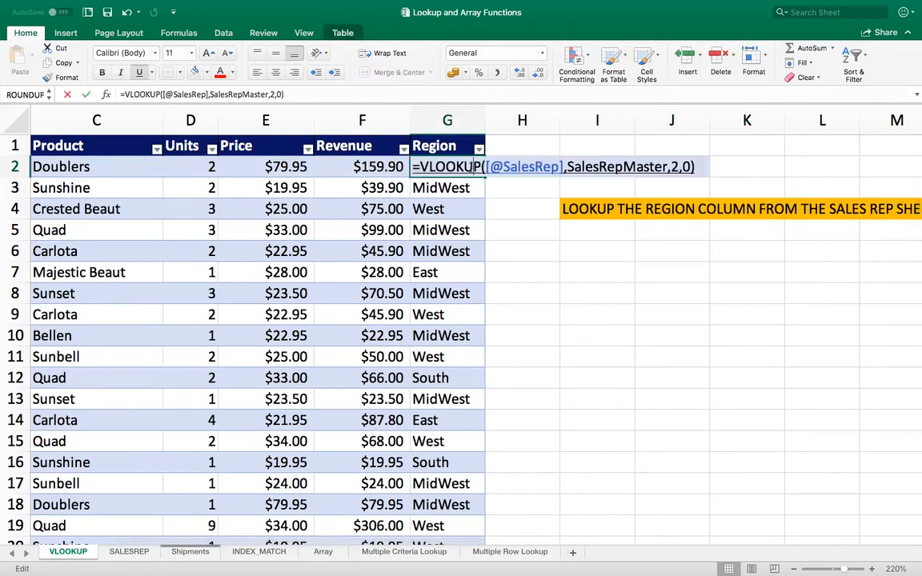